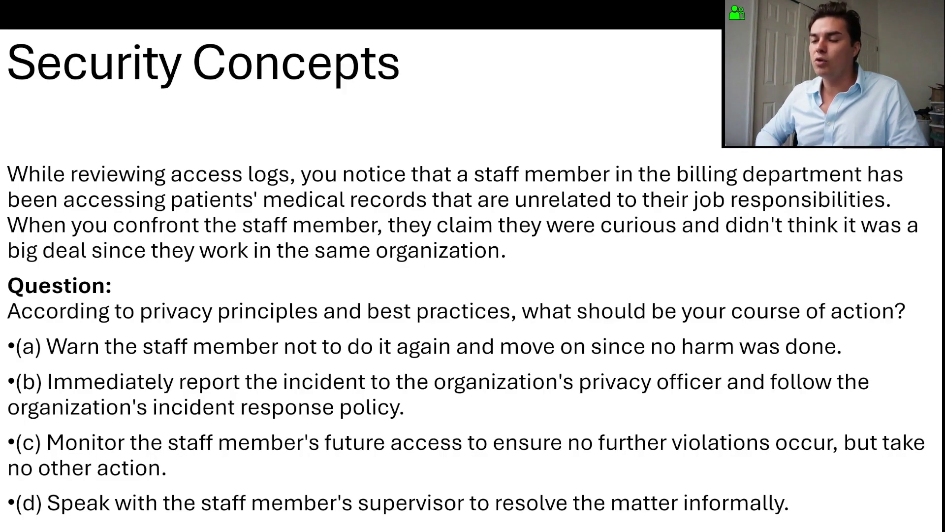
Step: Reveal answer (b) with the privacy officer explanation, then advance to the 'Data in transit' question
{"action": "key", "text": "Right"}
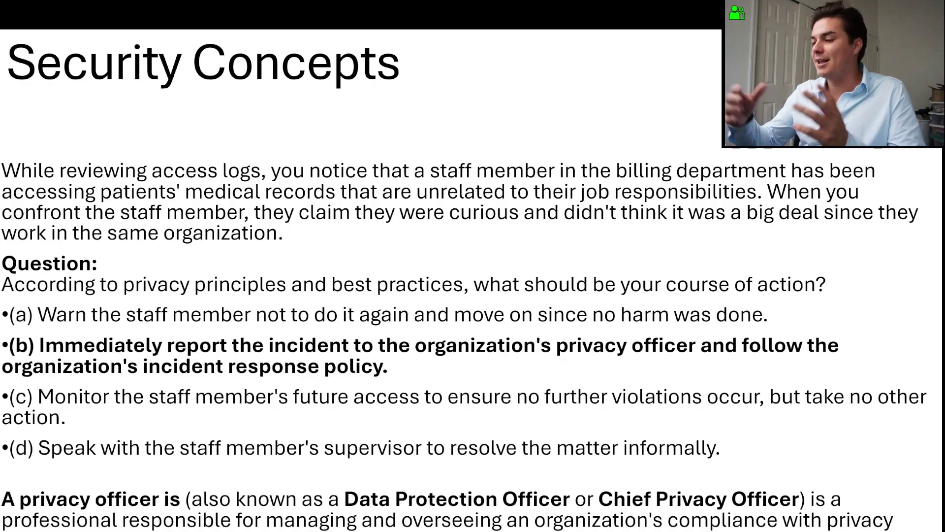
{"action": "key", "text": "Right"}
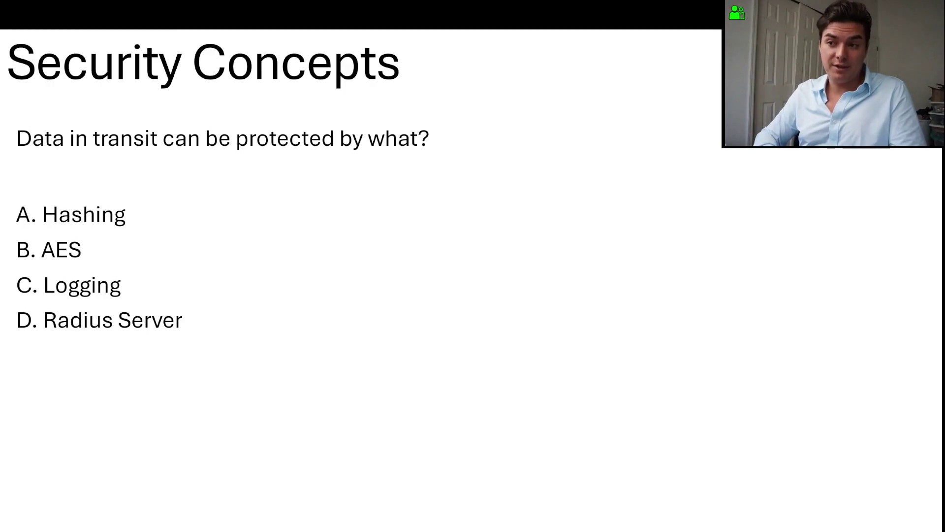
Step: Reveal B. AES with its explanations, then advance to the Hashing Lab slide
{"action": "key", "text": "Right"}
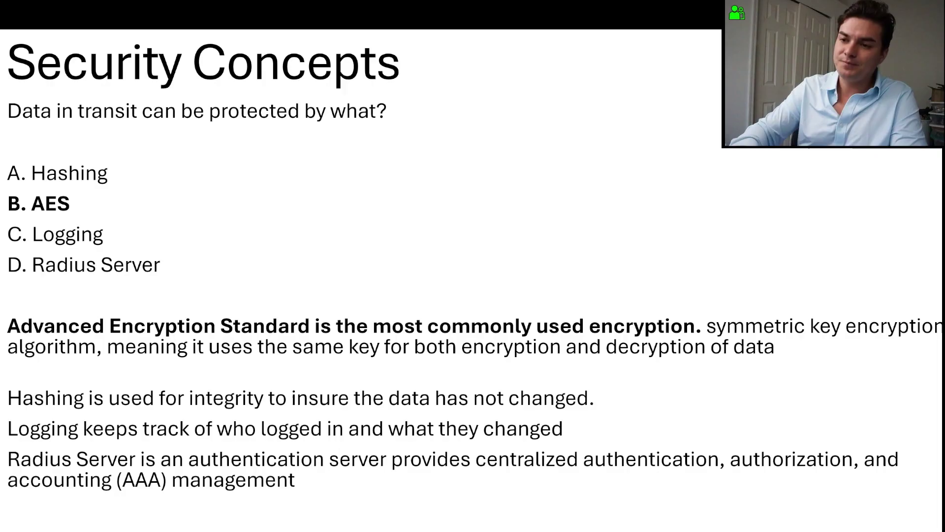
{"action": "key", "text": "Right"}
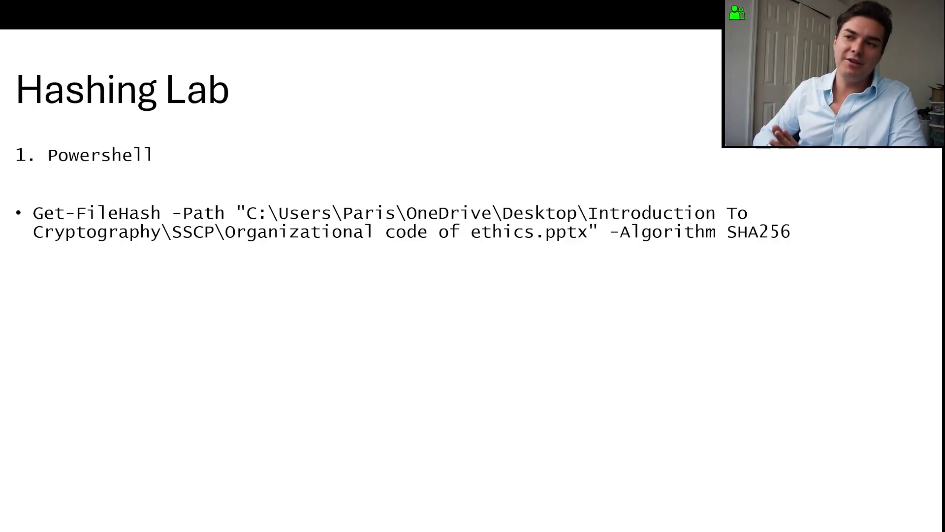
Step: Launch Windows PowerShell ISE from the Start search and bring its window forward
{"action": "key", "text": "alt+Tab"}
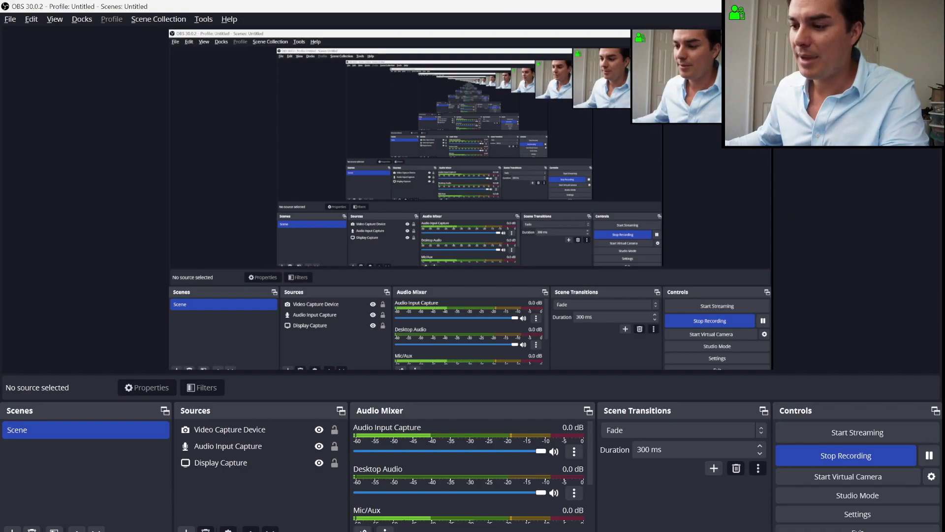
{"action": "key", "text": "super"}
{"action": "type", "text": "powe"}
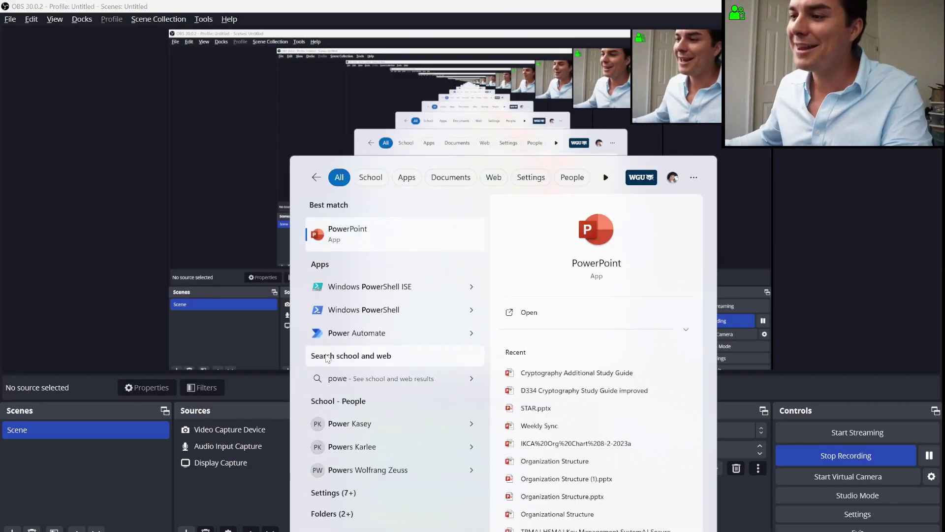
{"action": "left_click", "coordinate": [388, 287]}
{"action": "key", "text": "alt+Tab"}
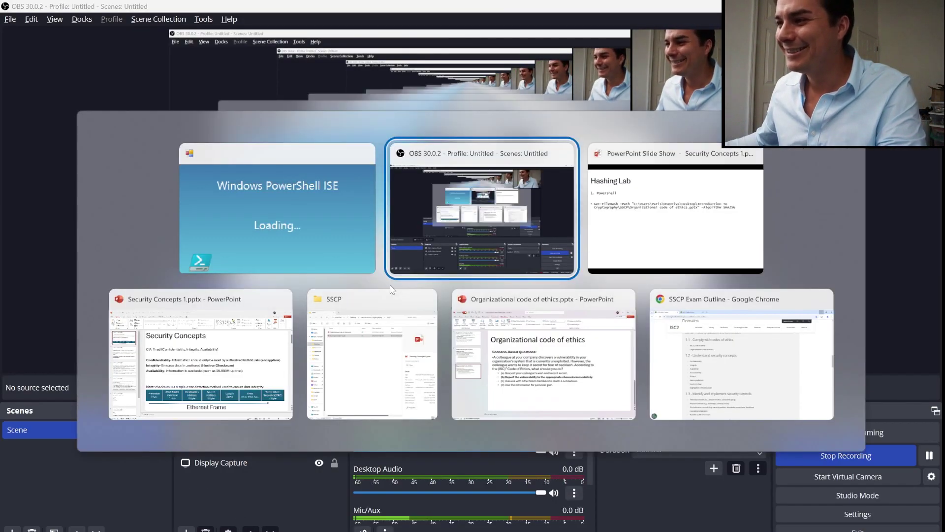
{"action": "key", "text": "alt+Tab"}
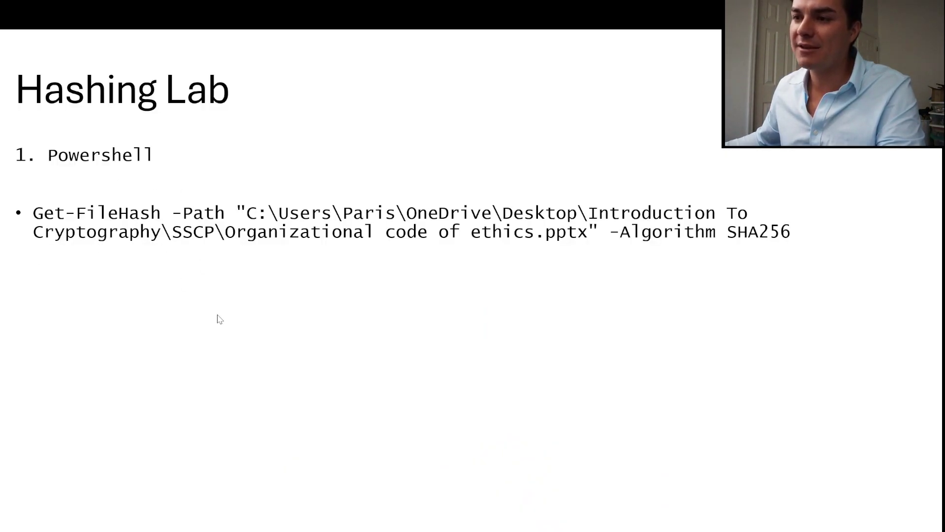
{"action": "key", "text": "alt+Tab"}
{"action": "key", "text": "alt+Tab"}
{"action": "key", "text": "alt+Tab"}
{"action": "key", "text": "Tab"}
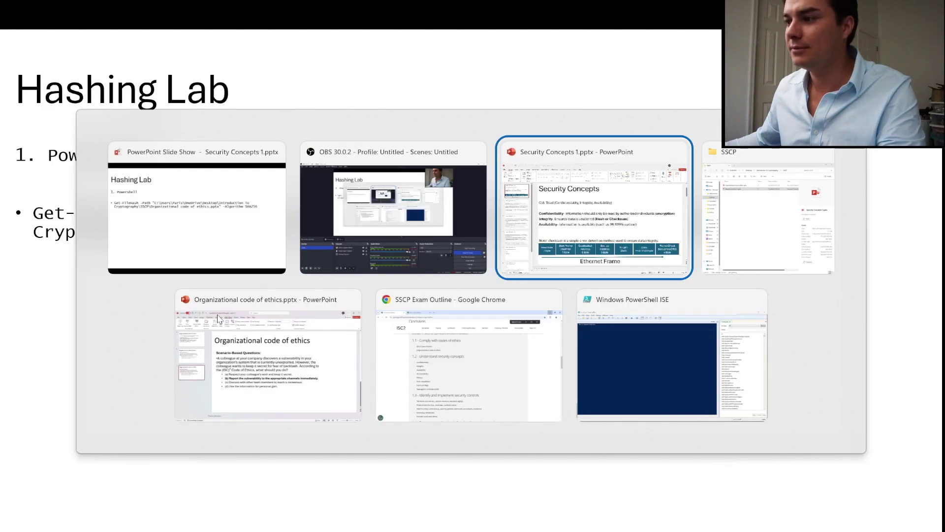
{"action": "key", "text": "Tab"}
{"action": "key", "text": "Tab"}
{"action": "key", "text": "Tab"}
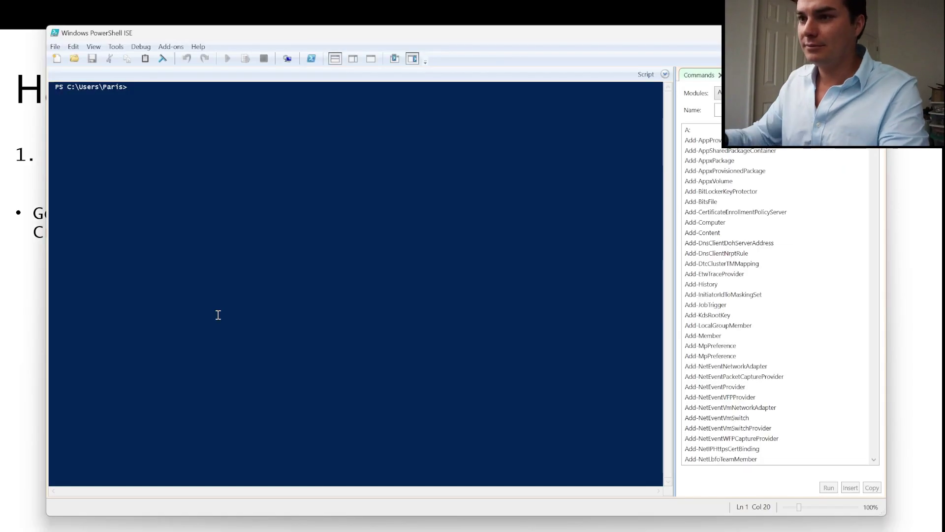
Step: Enter 'Get-FileHash -Path "' in the ISE console, completing Get-FileHash from IntelliSense
{"action": "type", "text": "get"}
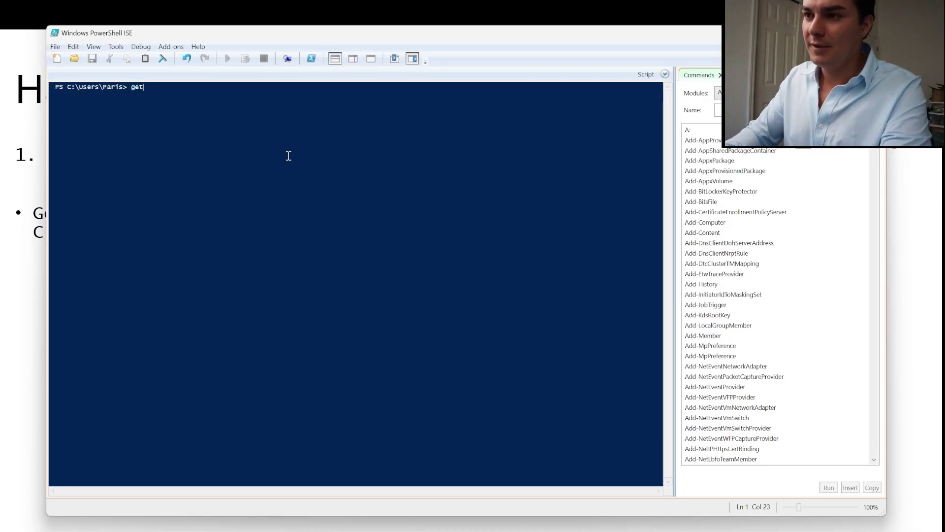
{"action": "type", "text": "-file"}
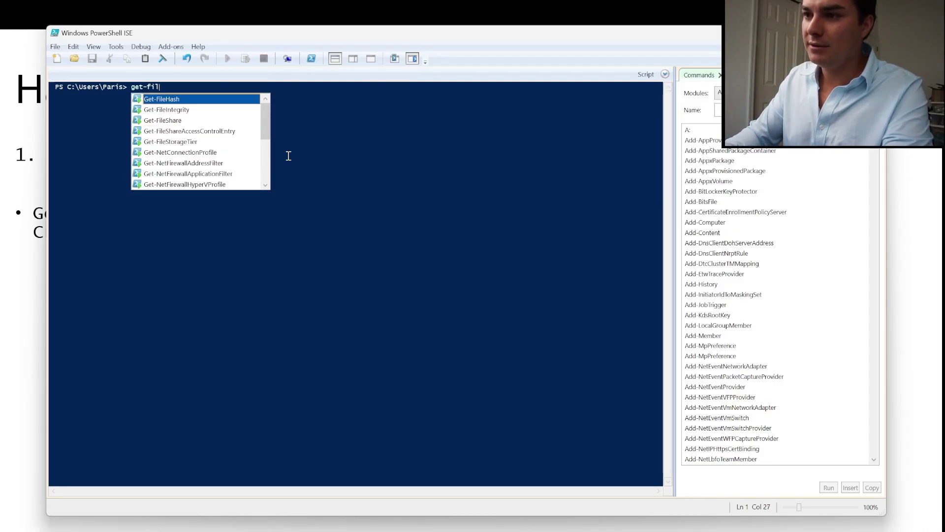
{"action": "double_click", "coordinate": [211, 96]}
{"action": "left_click_drag", "start_coordinate": [156, 35], "coordinate": [339, 85]}
{"action": "type", "text": "-P"}
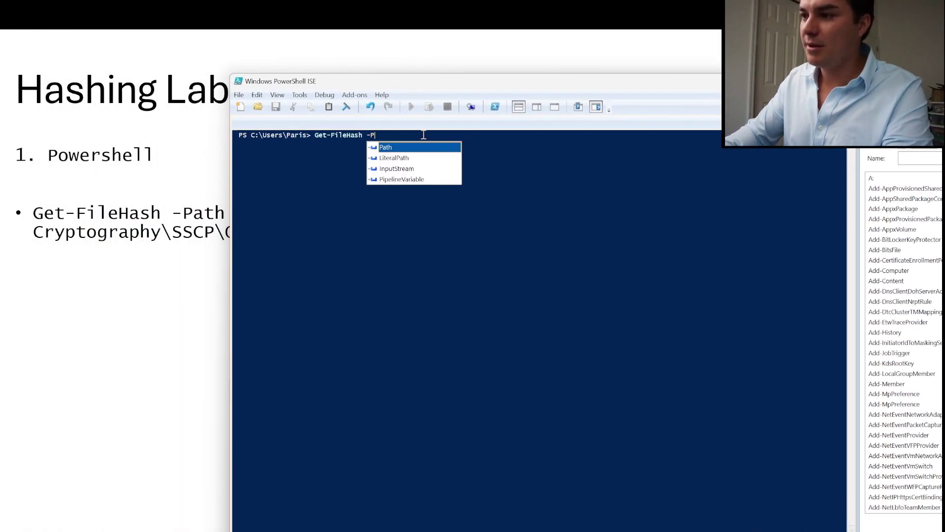
{"action": "type", "text": "ath \""}
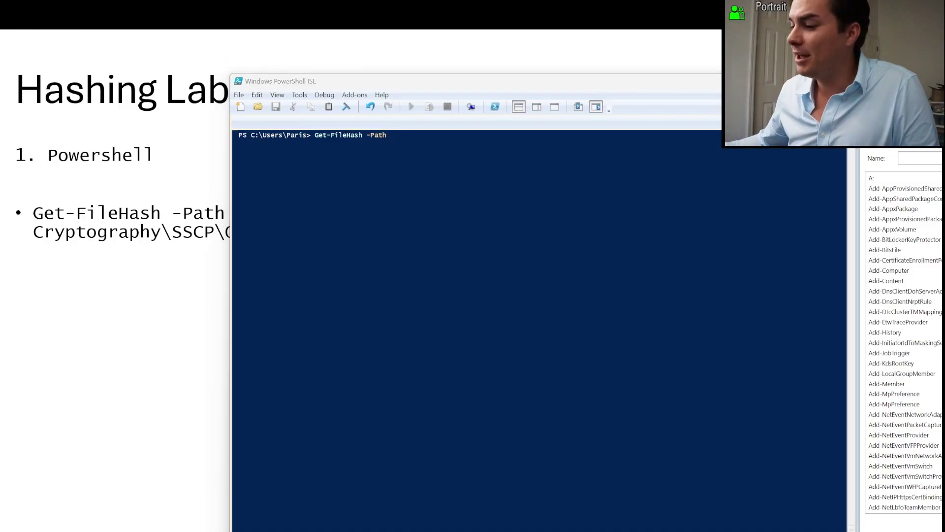
{"action": "key", "text": "alt+Tab"}
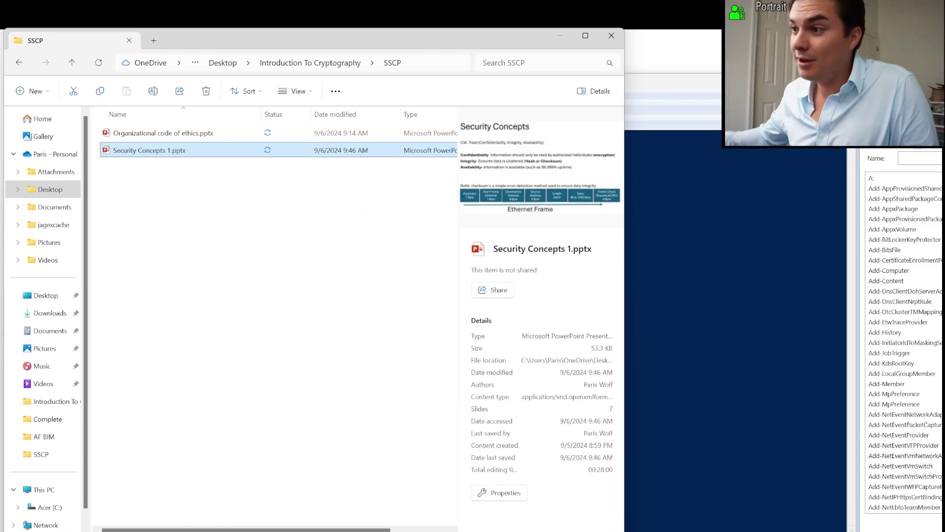
Step: Copy the path of Organizational code of ethics.pptx and paste it after -Path
{"action": "right_click", "coordinate": [177, 136]}
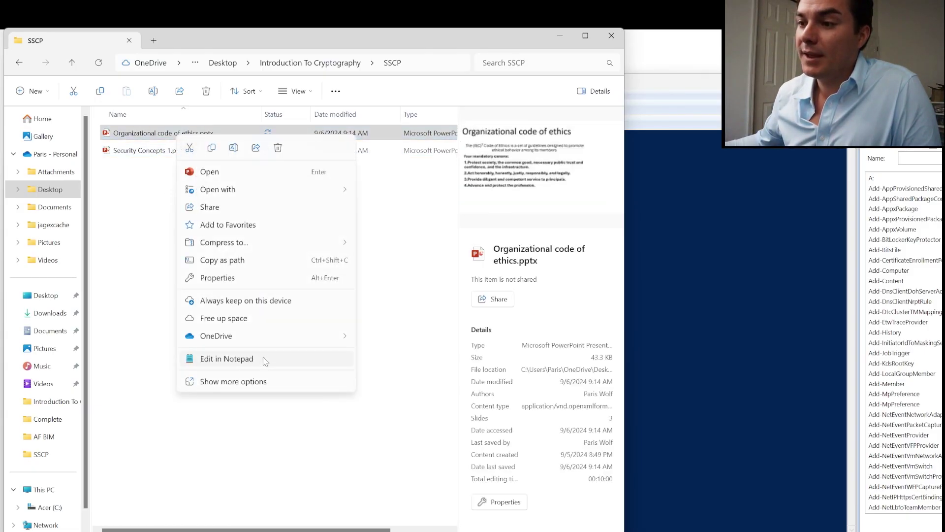
{"action": "mouse_move", "coordinate": [243, 244]}
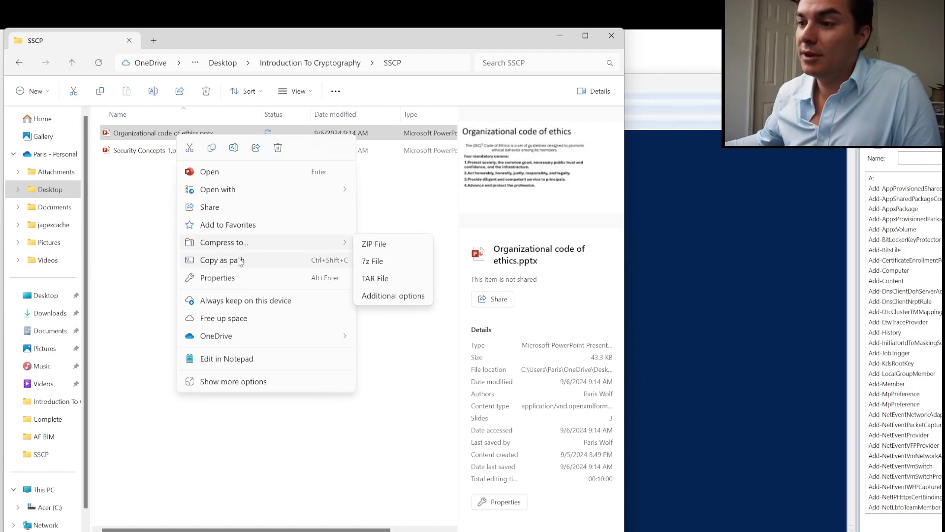
{"action": "left_click", "coordinate": [241, 261]}
{"action": "left_click", "coordinate": [703, 180]}
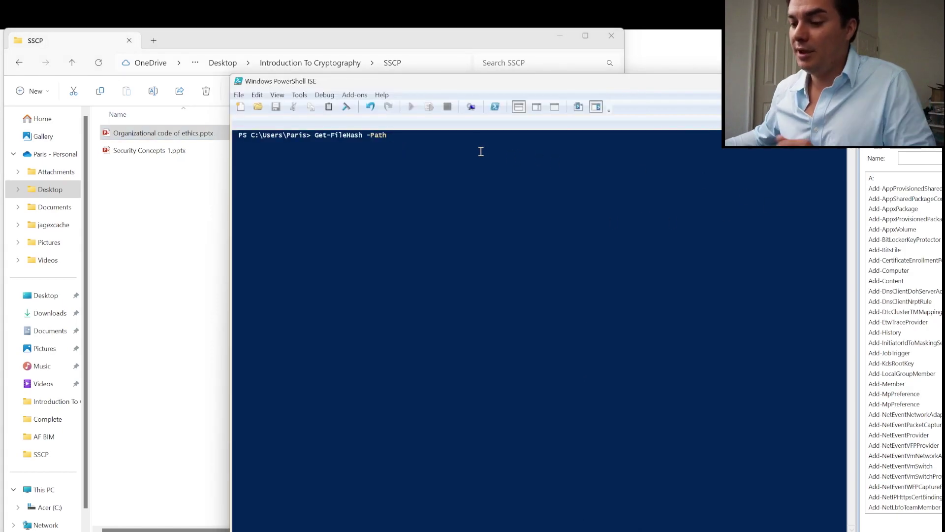
{"action": "key", "text": "ctrl+v"}
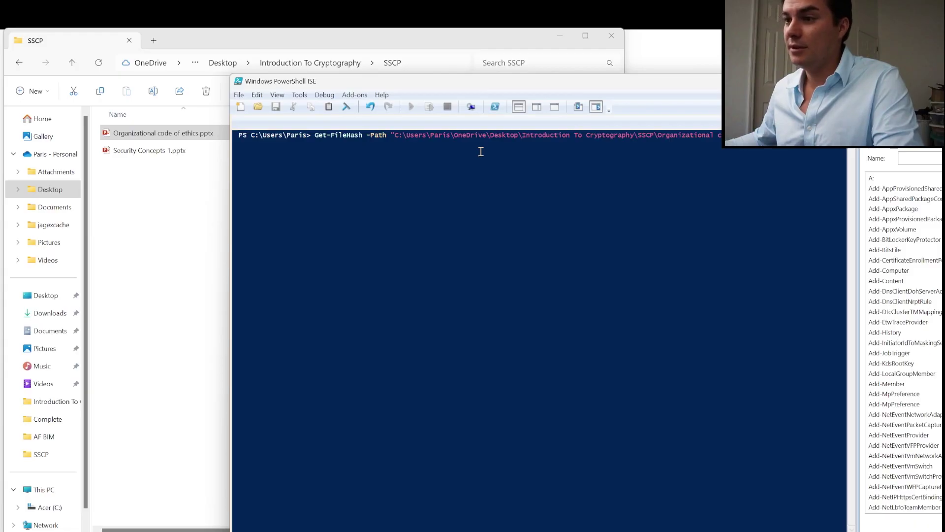
{"action": "left_click", "coordinate": [486, 49]}
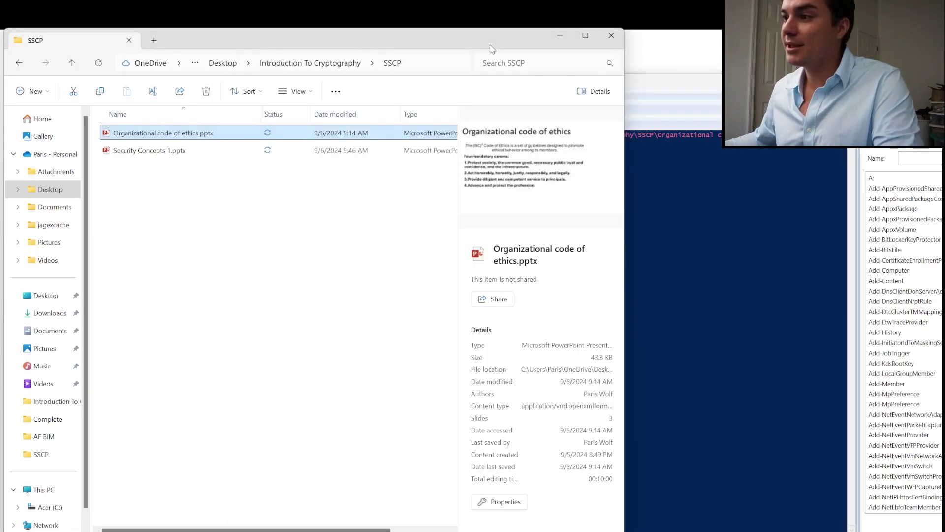
{"action": "left_click", "coordinate": [569, 32]}
{"action": "left_click", "coordinate": [139, 173]}
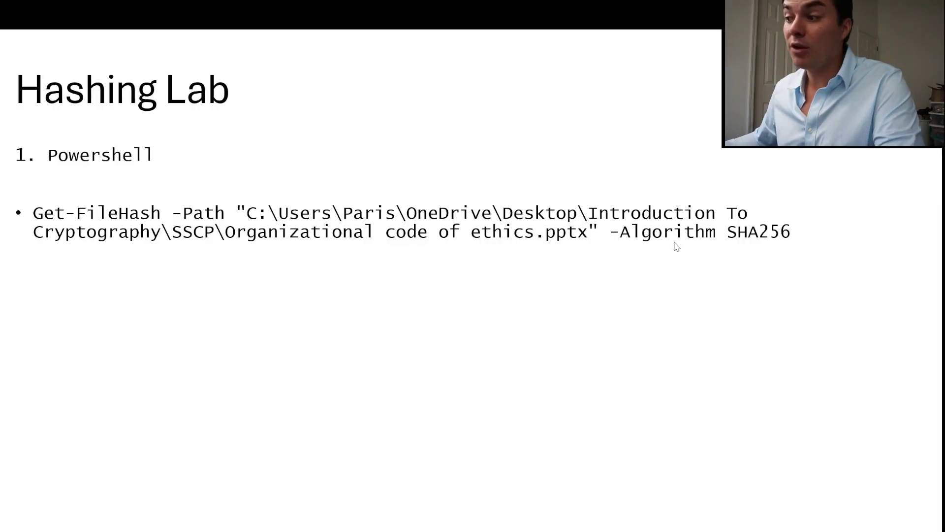
Step: Add -Algorithm SHA256 and run Get-FileHash, which fails because the file is in use
{"action": "key", "text": "alt+Tab"}
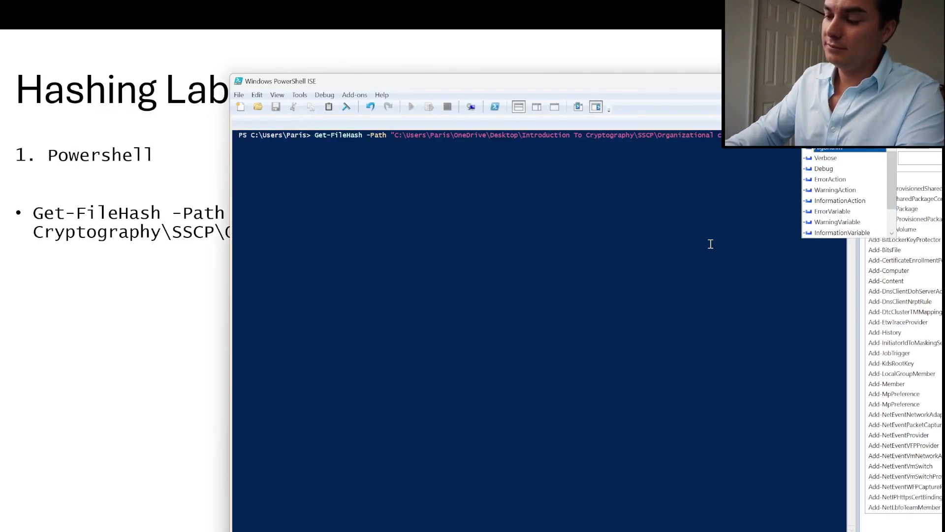
{"action": "key", "text": "Tab"}
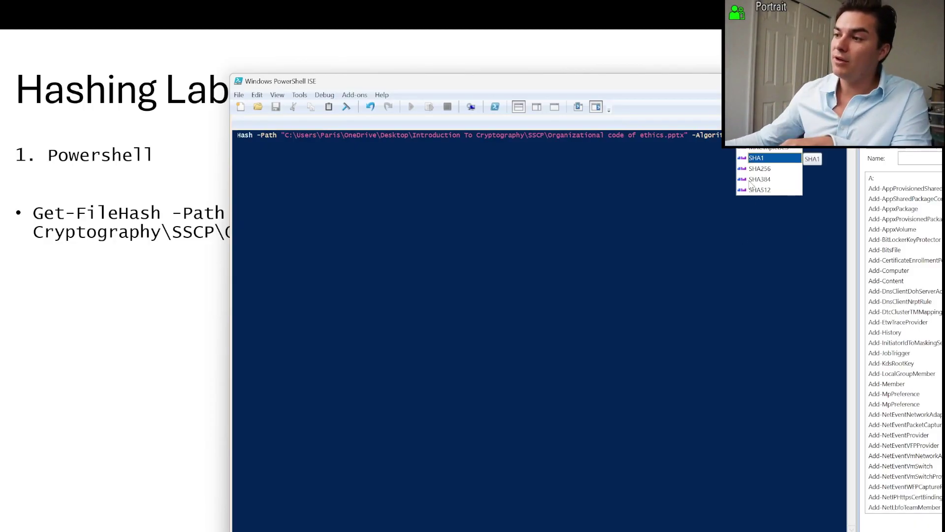
{"action": "double_click", "coordinate": [767, 169]}
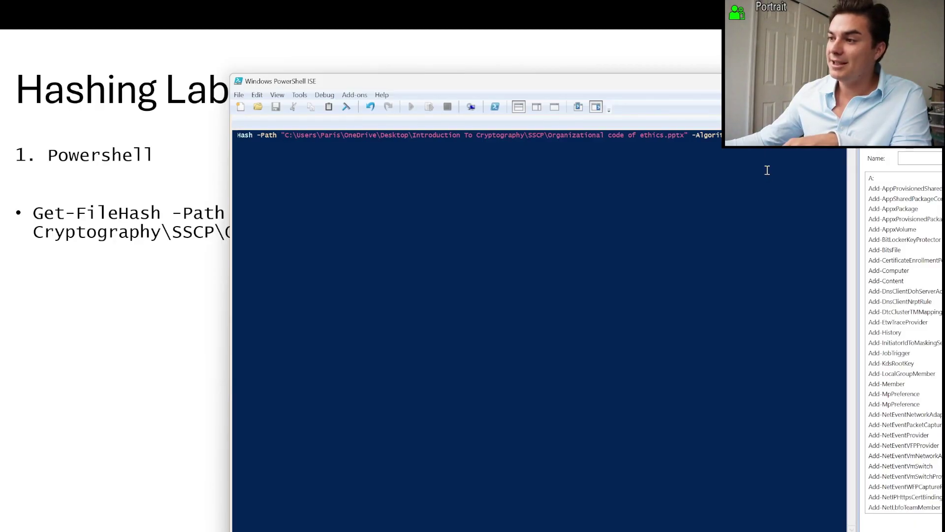
{"action": "key", "text": "Return"}
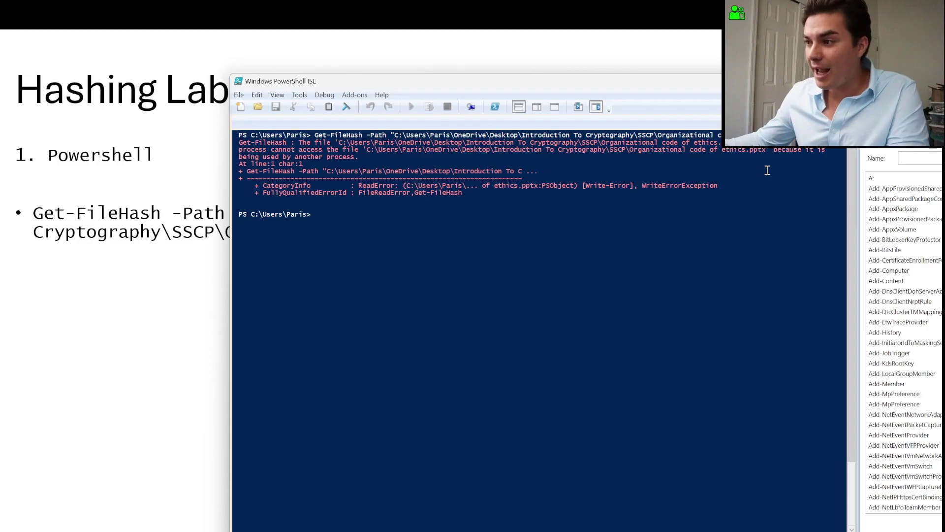
{"action": "key", "text": "alt+Tab"}
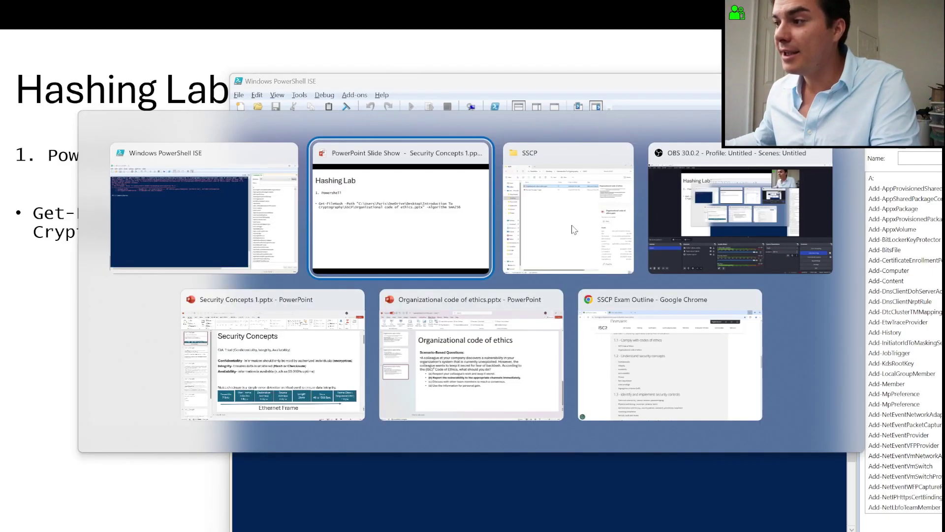
Step: Rerun the SHA256 Get-FileHash command on the presentation, returning hash 56A8C0AE…
{"action": "left_click", "coordinate": [474, 310]}
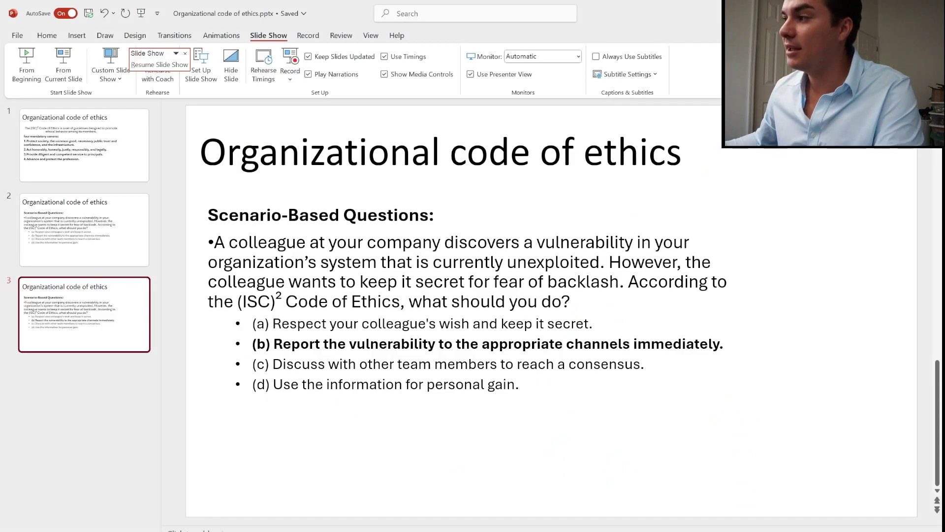
{"action": "key", "text": "alt+Tab"}
{"action": "key", "text": "alt+Tab"}
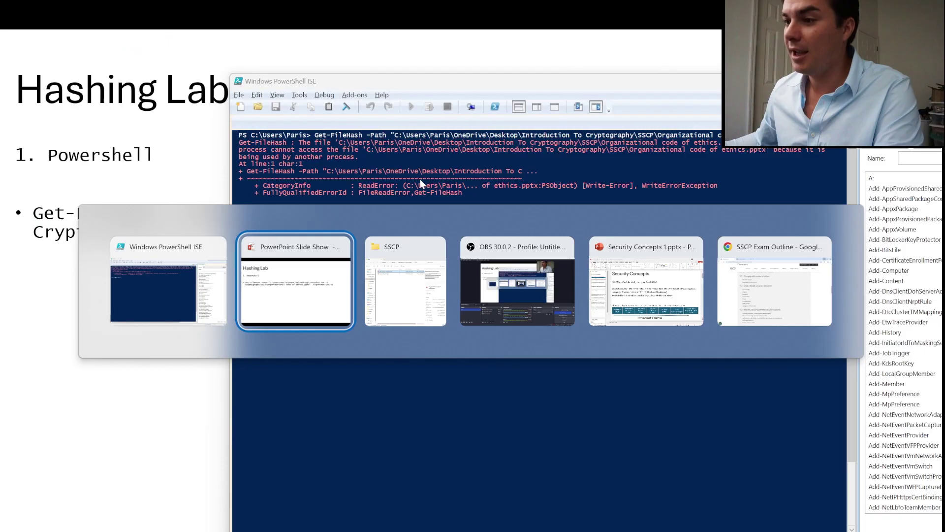
{"action": "key", "text": "alt+Tab"}
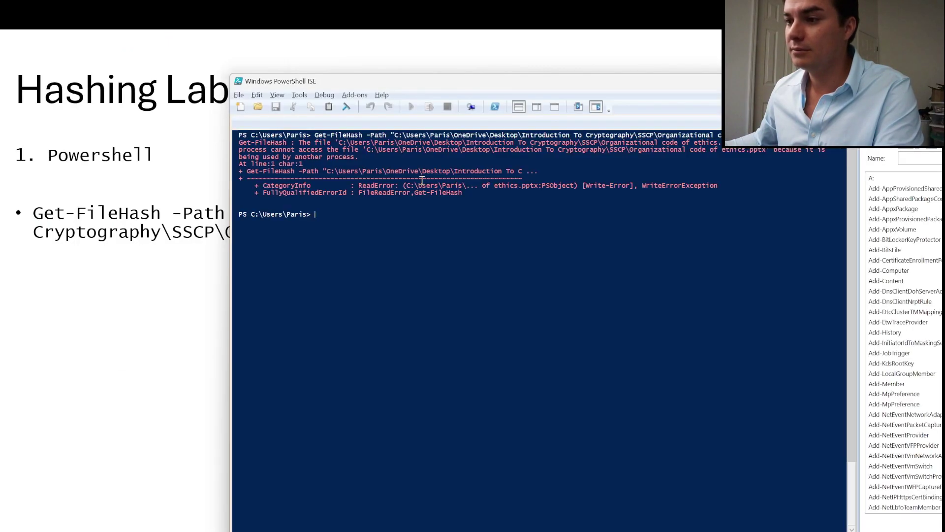
{"action": "key", "text": "Up"}
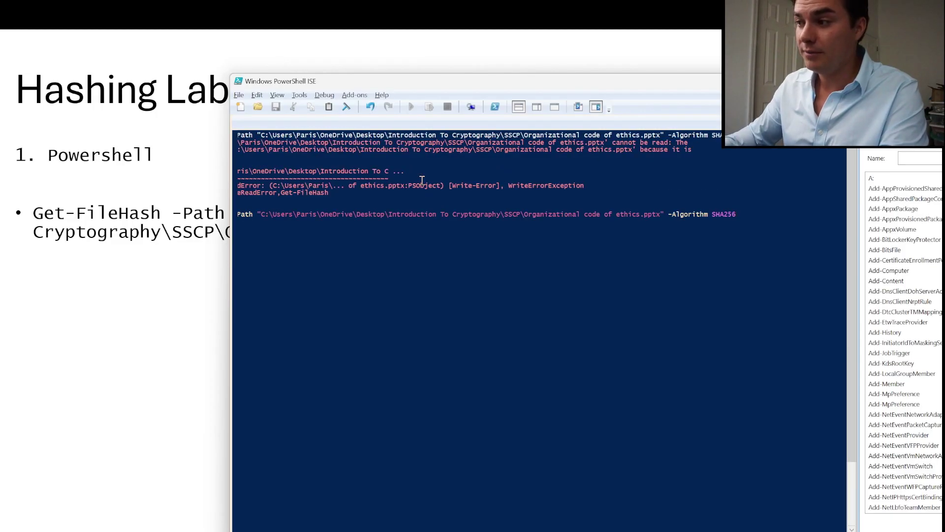
{"action": "key", "text": "Return"}
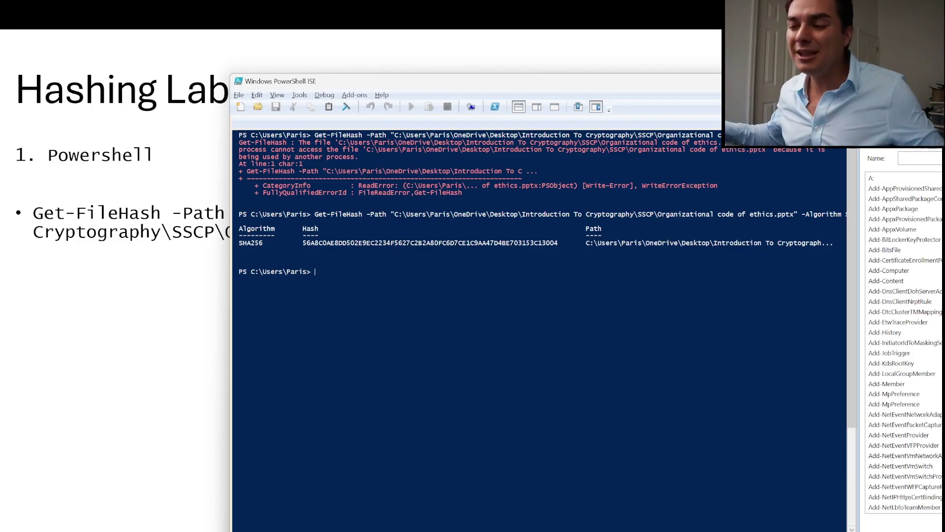
{"action": "key", "text": "alt+Tab"}
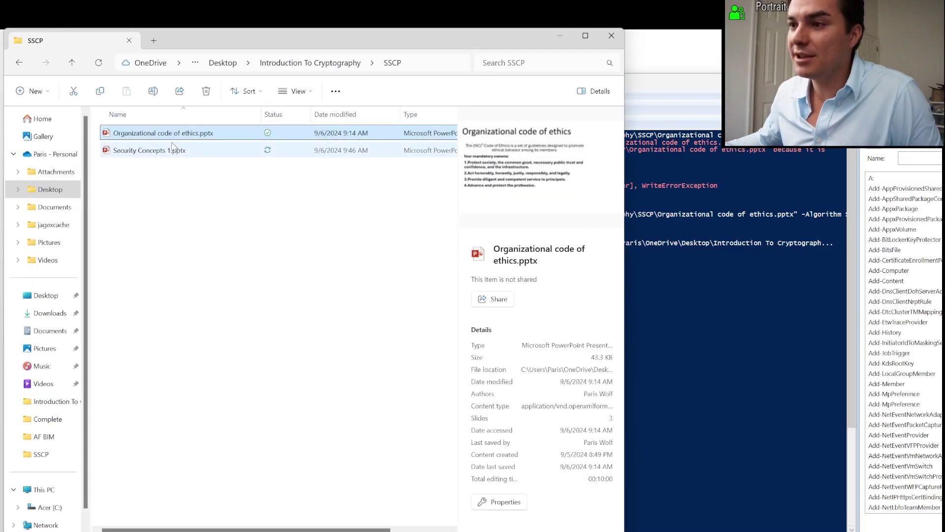
Step: Append 't' to option (d) on slide 3 of Organizational code of ethics.pptx, then save and close it
{"action": "double_click", "coordinate": [173, 134]}
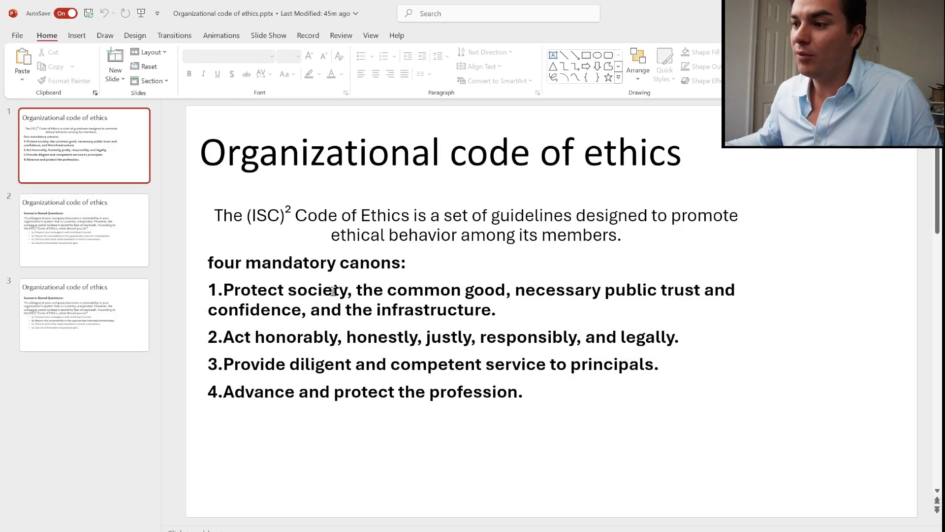
{"action": "left_click", "coordinate": [41, 303]}
{"action": "left_click", "coordinate": [535, 384]}
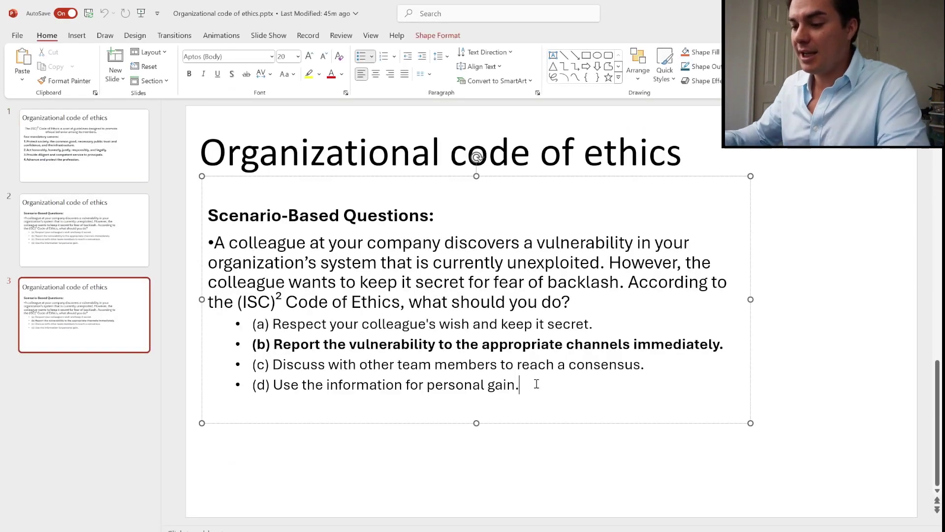
{"action": "type", "text": "t"}
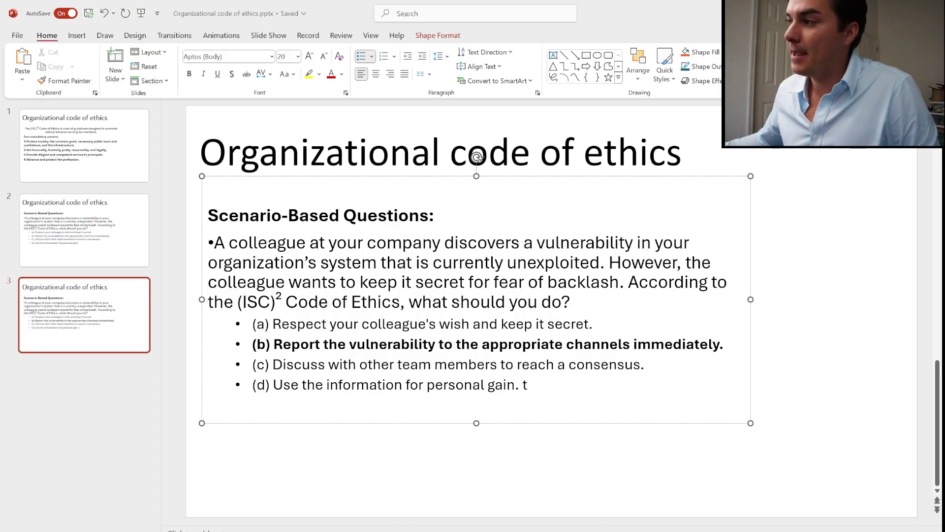
{"action": "key", "text": "ctrl+w"}
{"action": "key", "text": "alt+Tab"}
{"action": "key", "text": "Tab"}
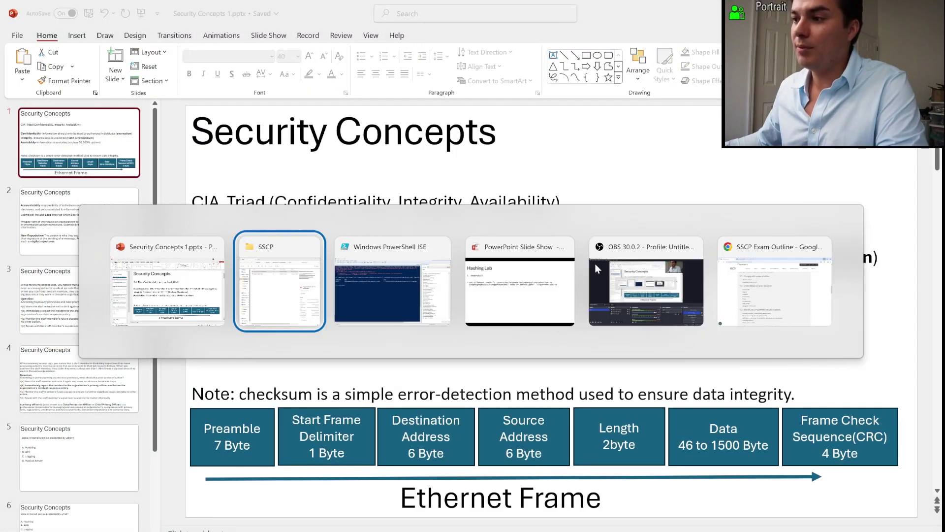
{"action": "key", "text": "Up"}
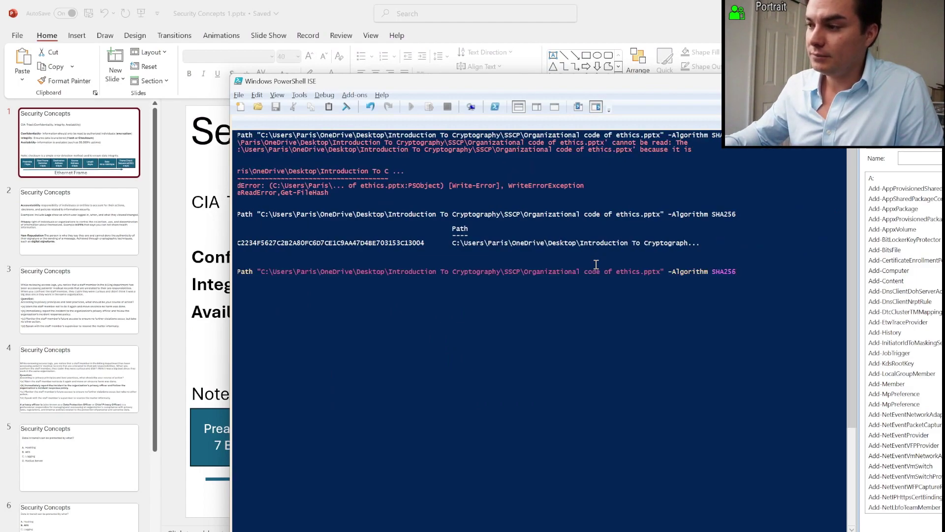
Step: Rehash the edited presentation and select both hashes, 56A8C0AE… and 707A0841…, to compare
{"action": "key", "text": "Return"}
{"action": "left_click_drag", "start_coordinate": [303, 242], "coordinate": [466, 246]}
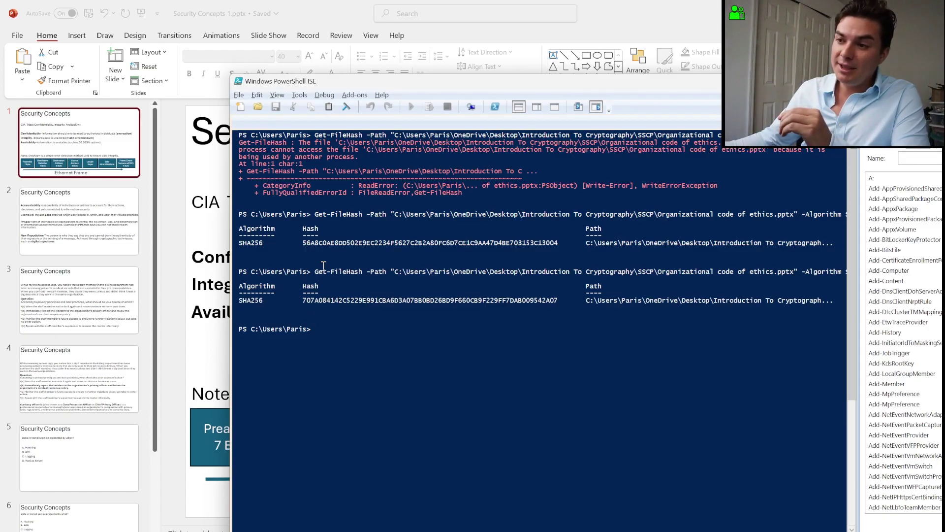
{"action": "left_click_drag", "start_coordinate": [299, 242], "coordinate": [559, 243]}
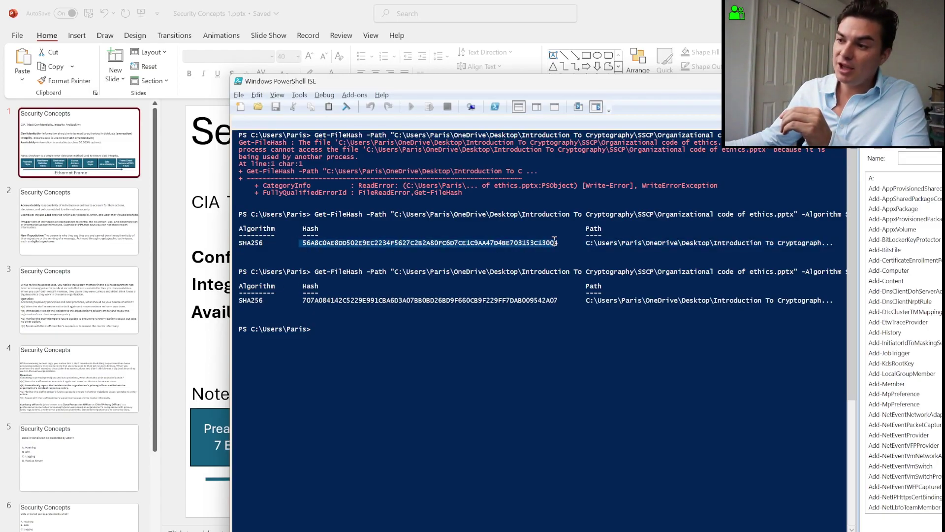
{"action": "left_click", "coordinate": [304, 300]}
{"action": "left_click_drag", "start_coordinate": [304, 300], "coordinate": [562, 305]}
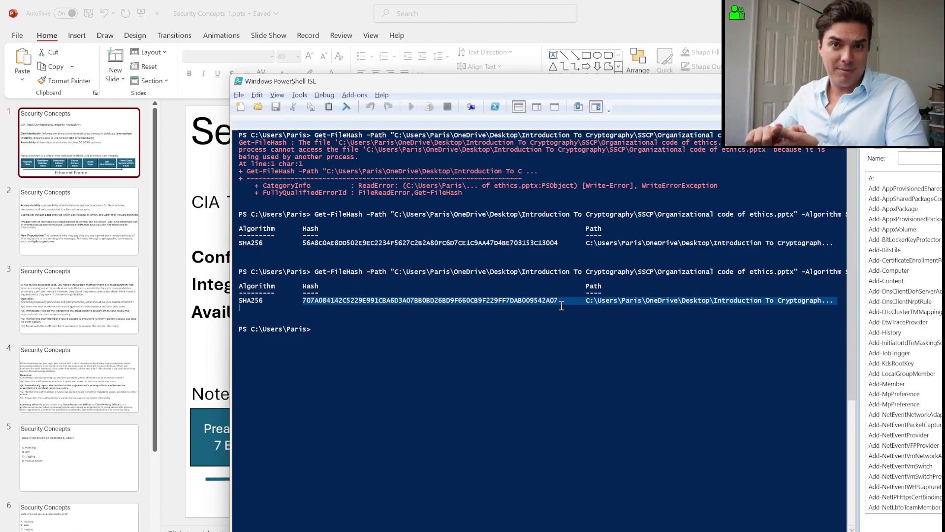